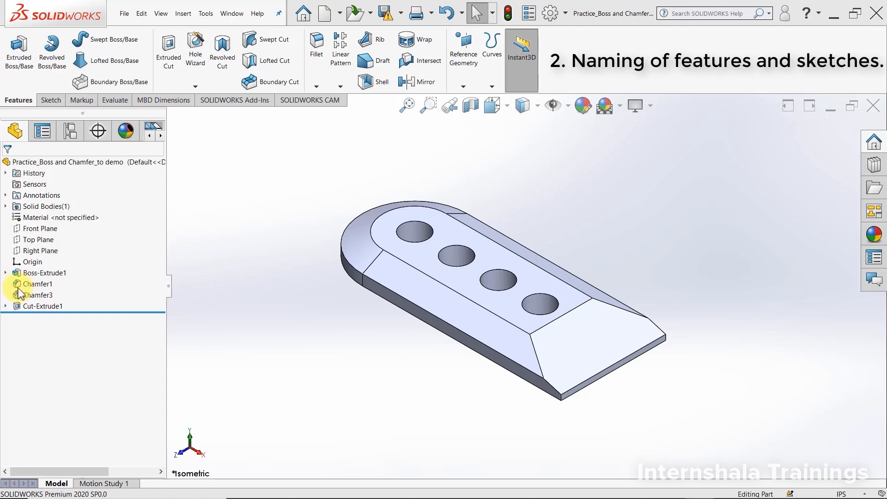
# Step: Rename the Boss-Extrude1 feature as "Base extrusion"
pyautogui.click(5, 273)
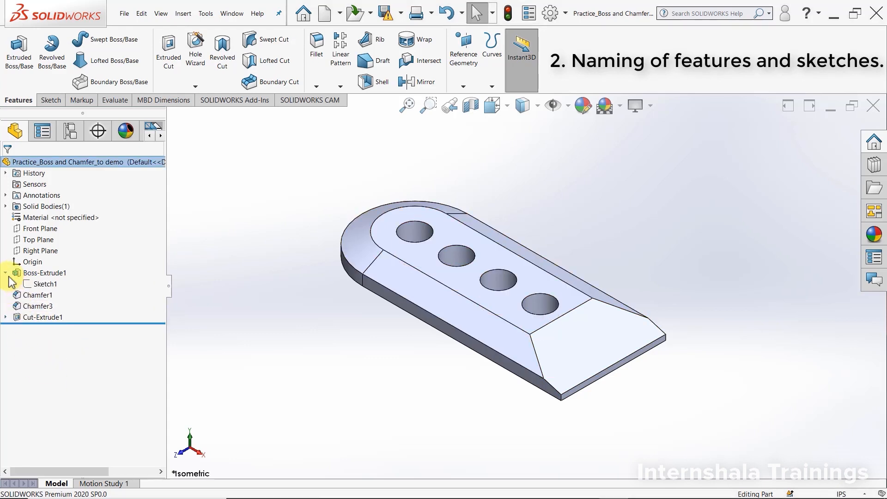
pyautogui.click(5, 317)
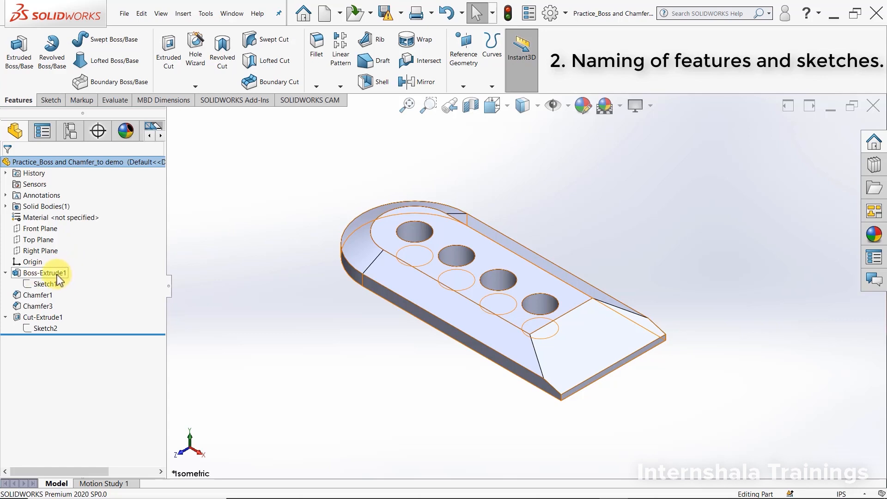
pyautogui.rightClick(54, 272)
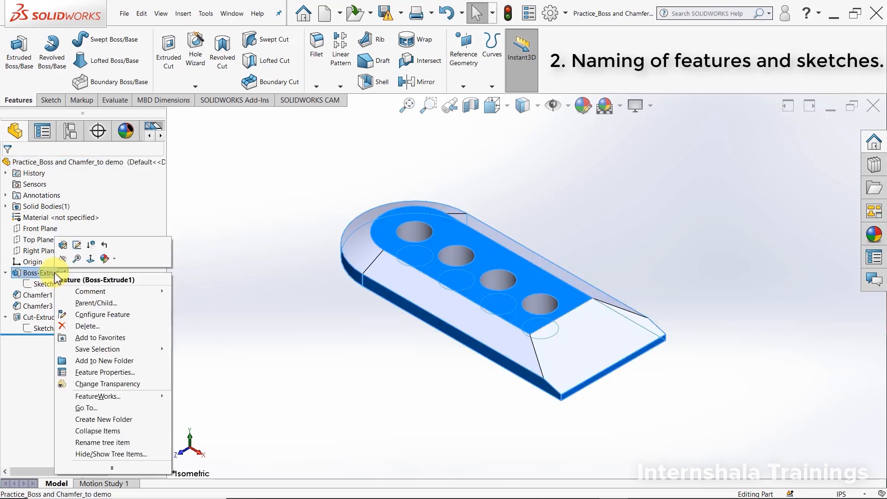
pyautogui.click(131, 445)
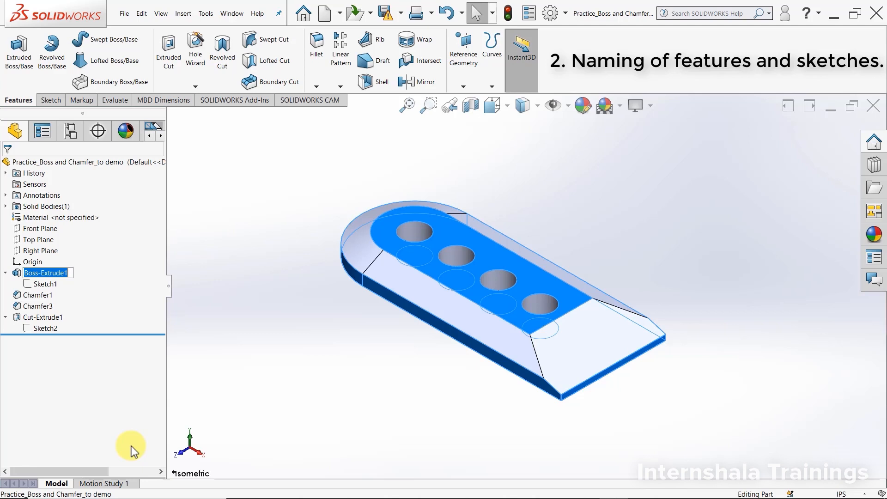
pyautogui.write('Base')
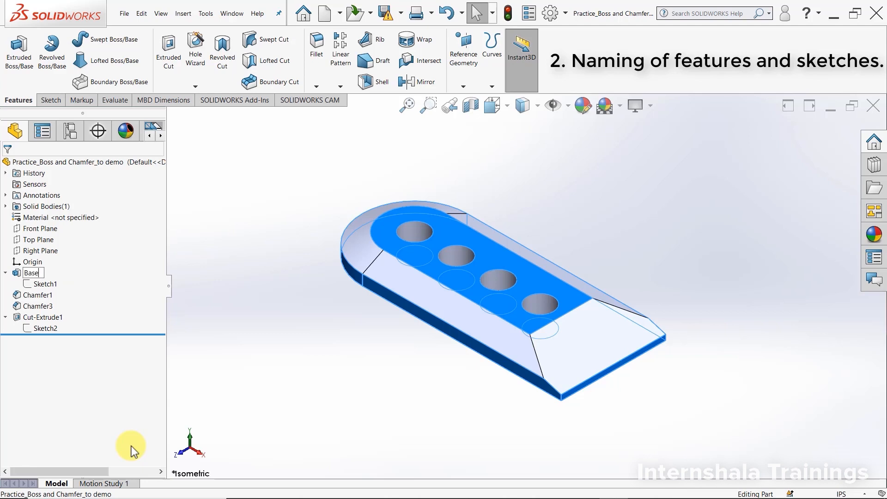
pyautogui.write(' extrusion')
pyautogui.press('Return')
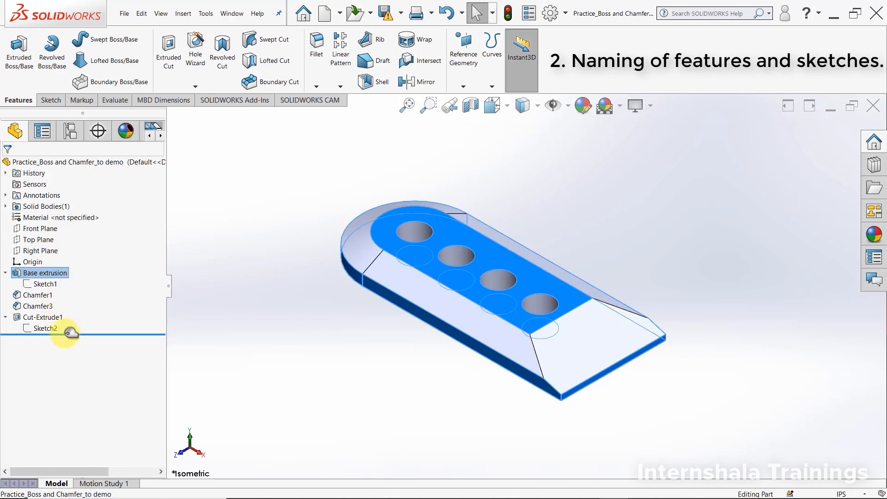
# Step: Rename Sketch1 under the base extrusion as "Base extrusion sketch"
pyautogui.click(46, 329)
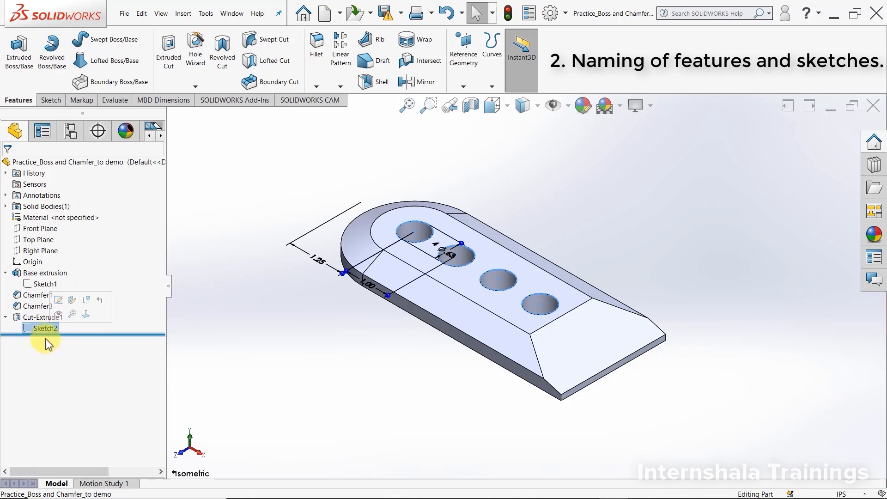
pyautogui.click(48, 285)
pyautogui.rightClick(46, 285)
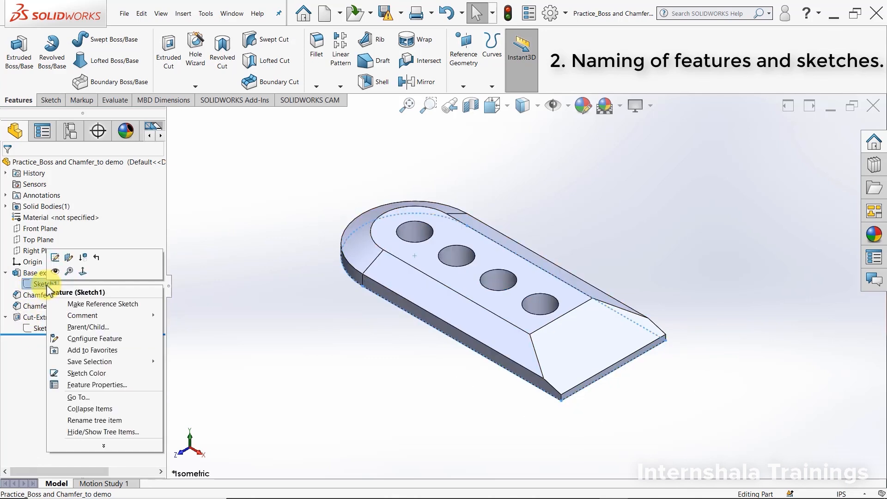
pyautogui.click(128, 420)
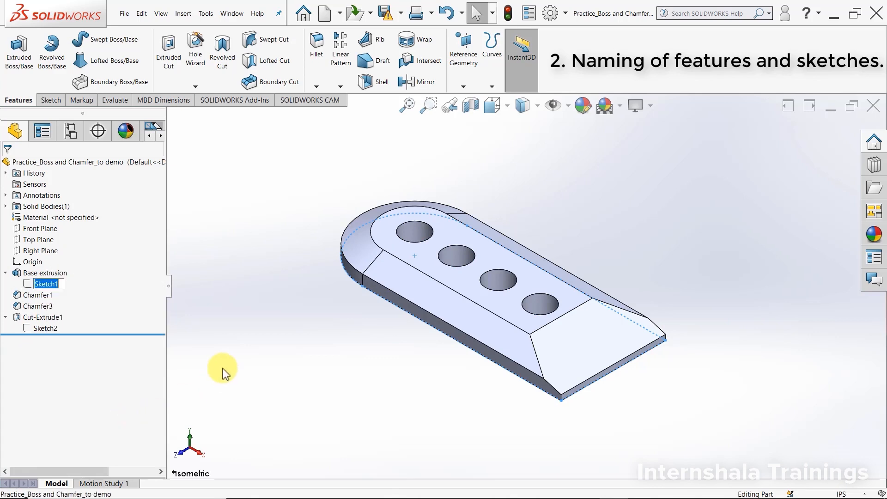
pyautogui.write('Base extrusion sketch')
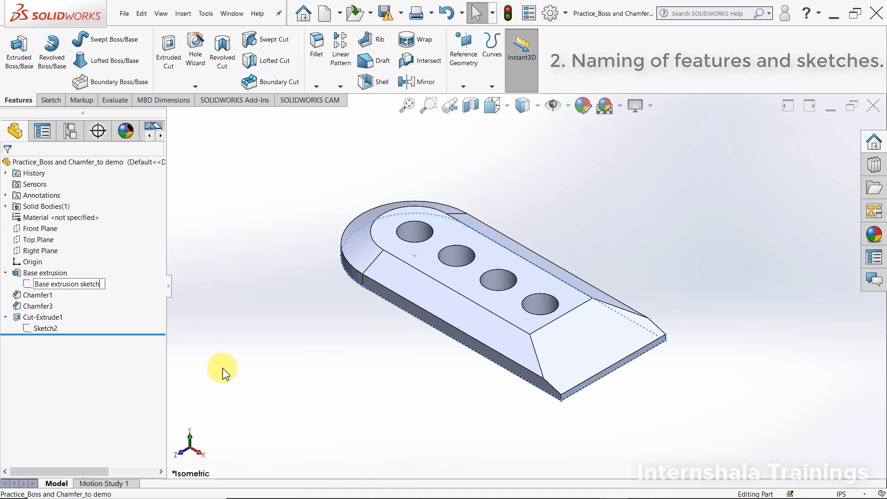
pyautogui.press('Return')
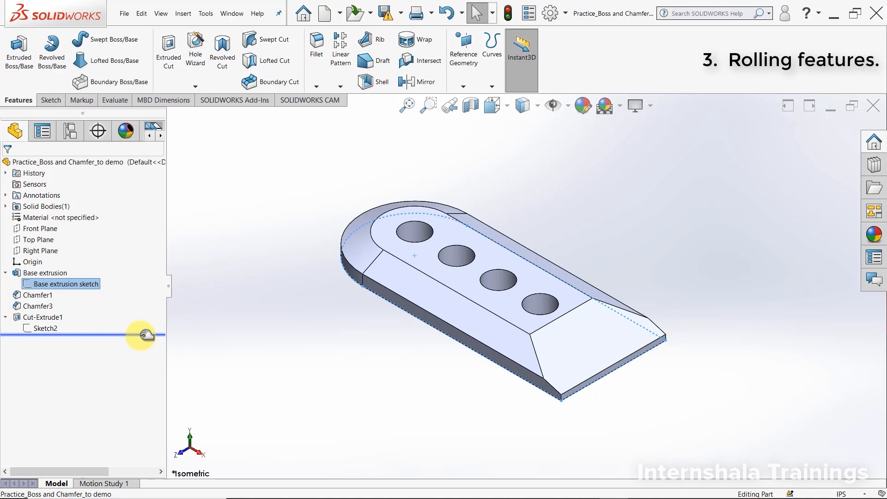
# Step: Roll the feature history back to just after the base extrusion and forward again past Cut-Extrude1
pyautogui.moveTo(146, 336); pyautogui.dragTo(148, 299)
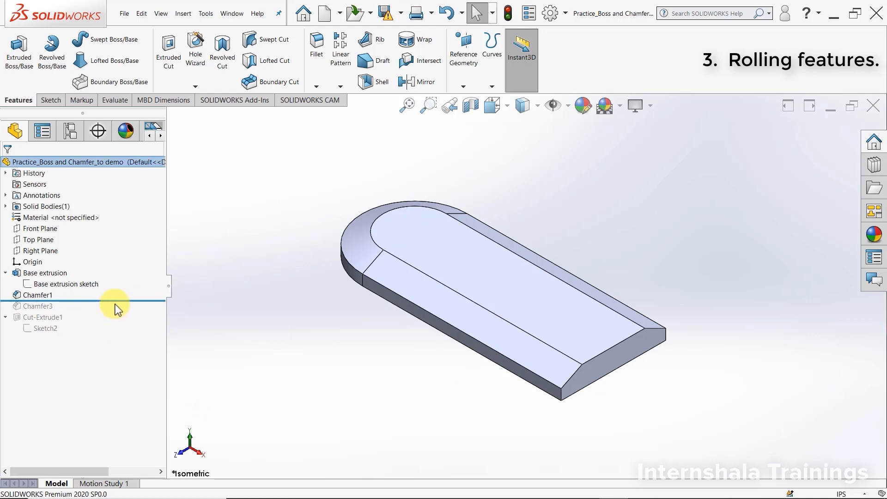
pyautogui.moveTo(117, 301); pyautogui.dragTo(124, 291)
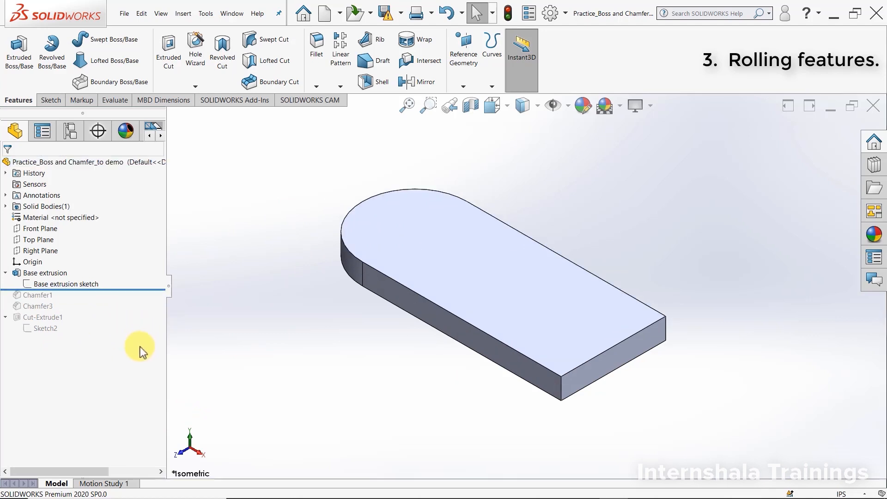
pyautogui.moveTo(138, 290)
pyautogui.mouseDown()
pyautogui.moveTo(144, 306)
pyautogui.moveTo(138, 309)
pyautogui.mouseUp()
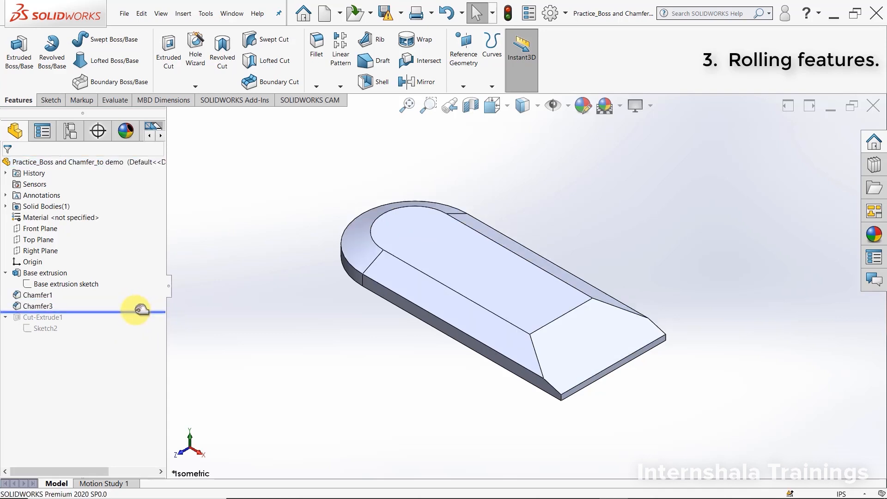
pyautogui.moveTo(141, 309); pyautogui.dragTo(134, 335)
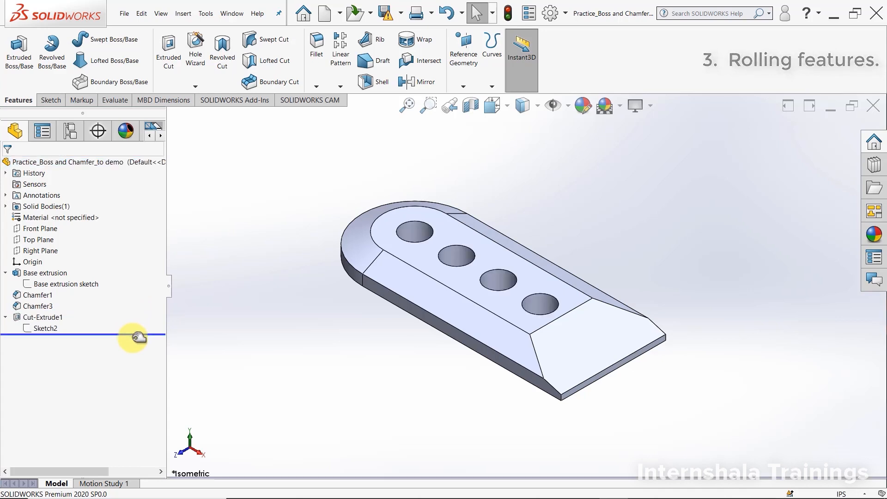
pyautogui.click(37, 304)
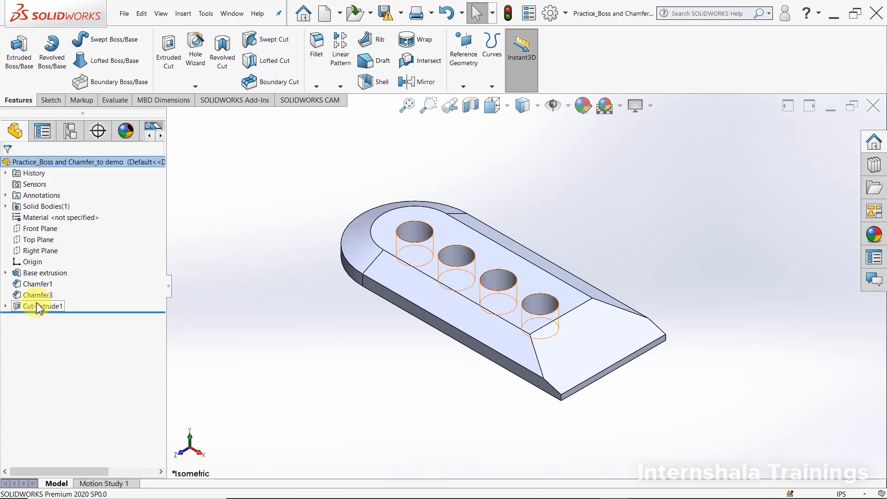
pyautogui.click(109, 341)
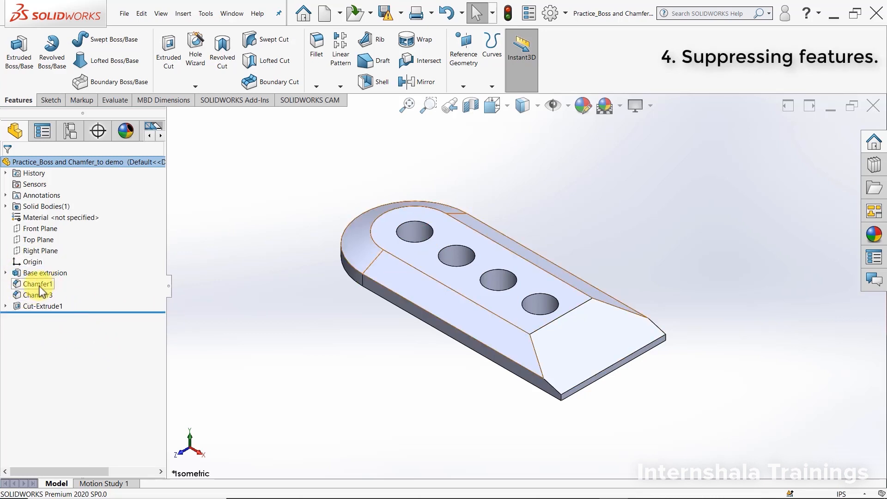
pyautogui.click(45, 296)
pyautogui.click(55, 306)
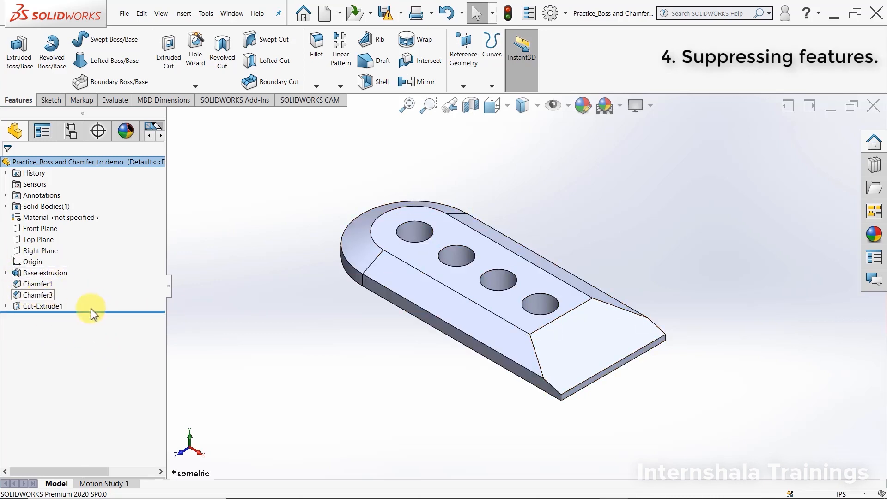
# Step: Suppress the Chamfer3 feature on the plate's square end and unsuppress it again
pyautogui.click(40, 296)
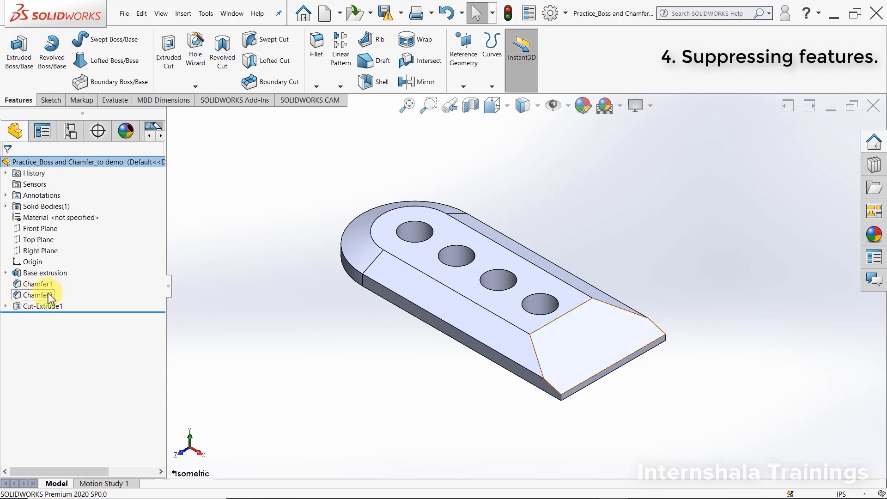
pyautogui.click(34, 297)
pyautogui.rightClick(34, 295)
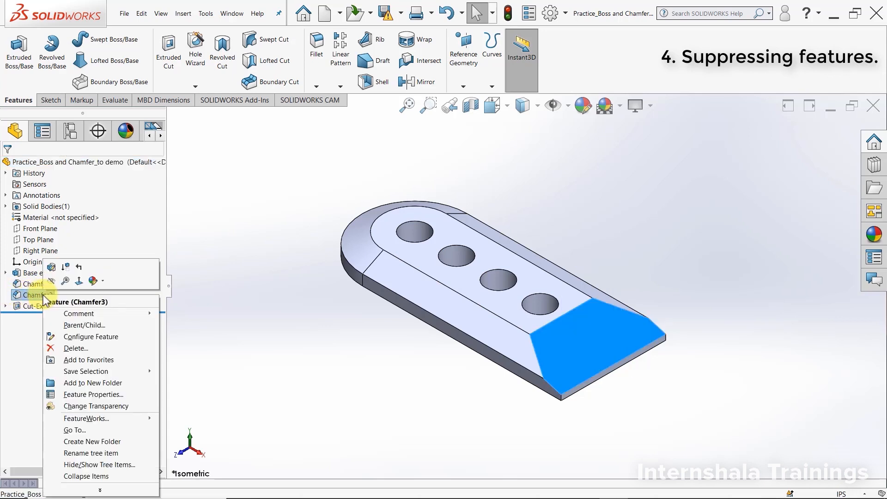
pyautogui.click(67, 271)
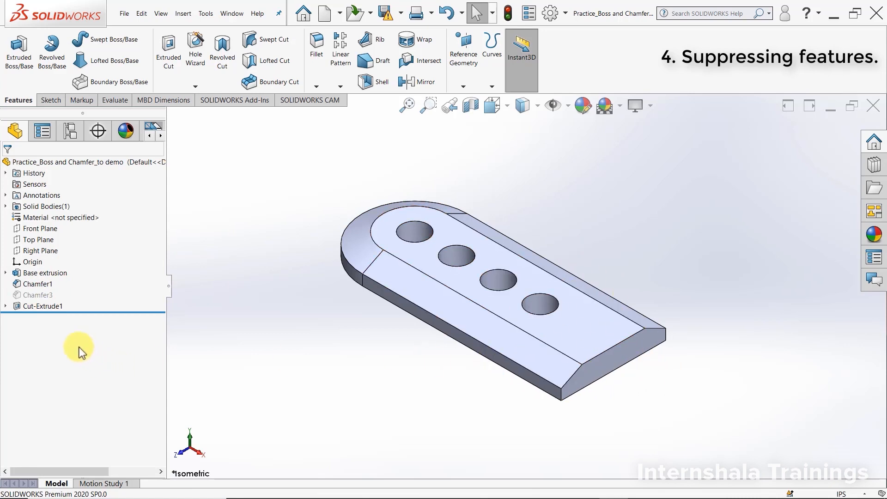
pyautogui.rightClick(31, 295)
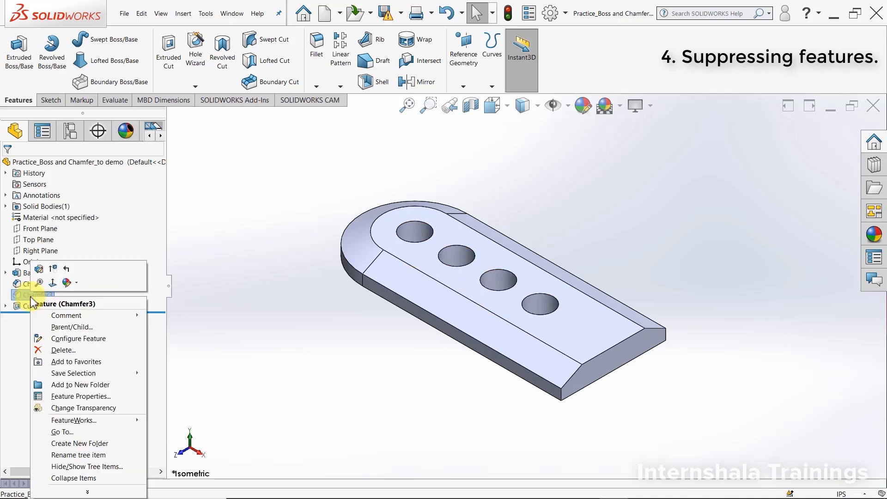
pyautogui.click(56, 271)
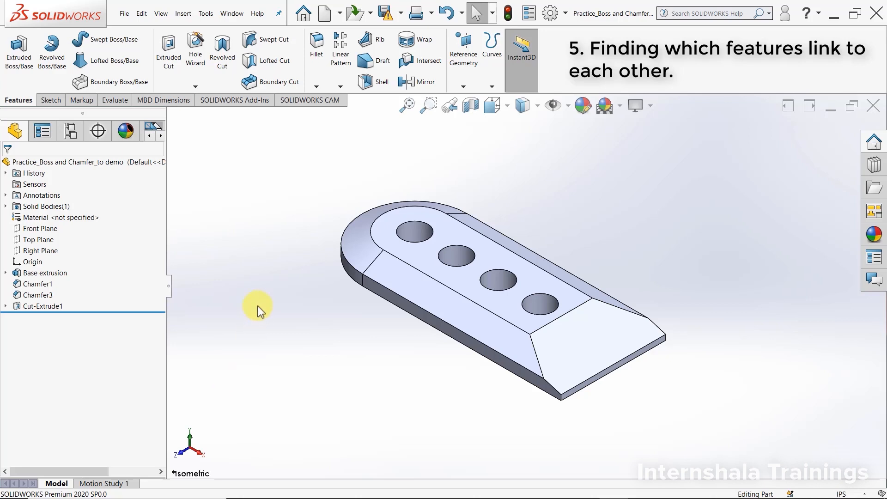
# Step: Turn on Dynamic Reference Visualization (Parent) and show the parent references of Cut-Extrude1
pyautogui.click(160, 20)
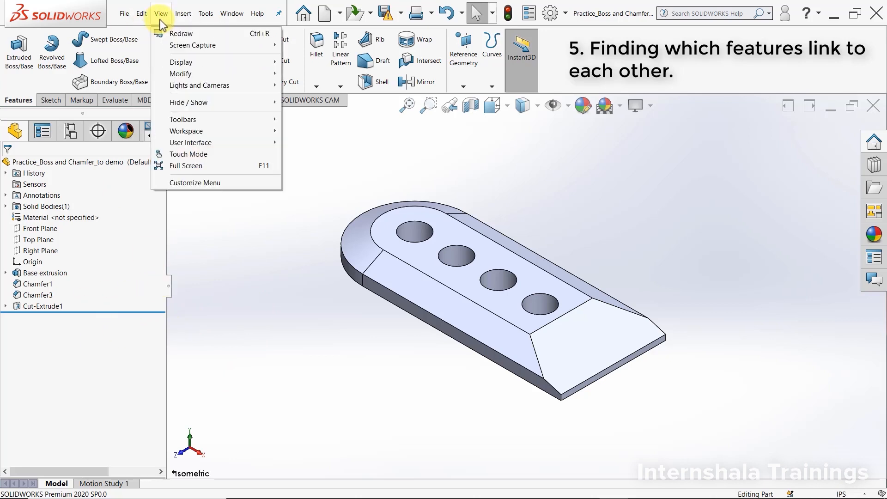
pyautogui.click(159, 19)
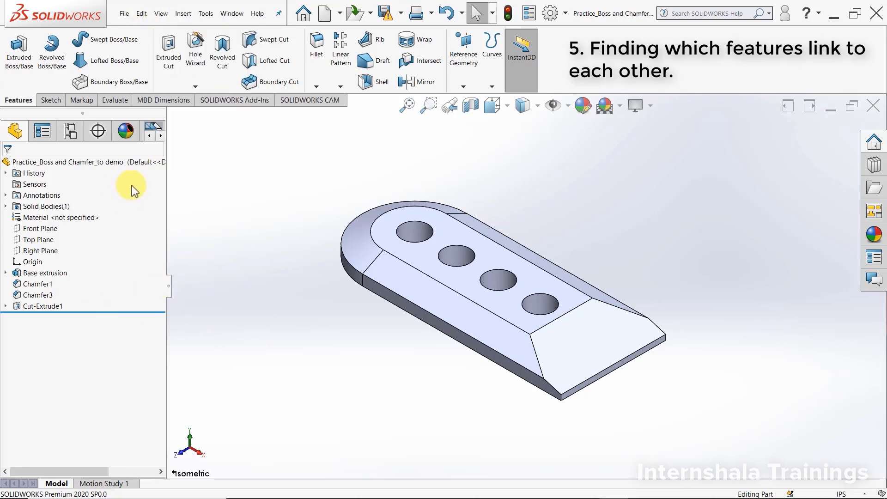
pyautogui.click(159, 19)
pyautogui.moveTo(215, 142)
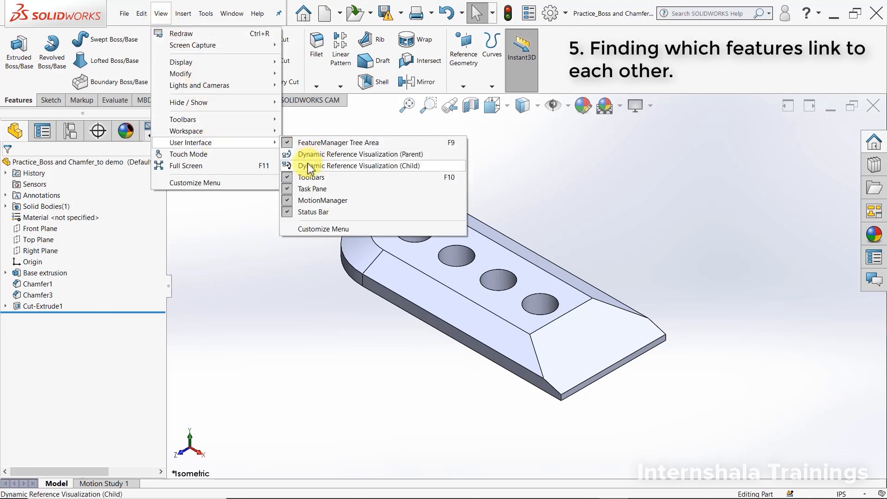
pyautogui.click(428, 154)
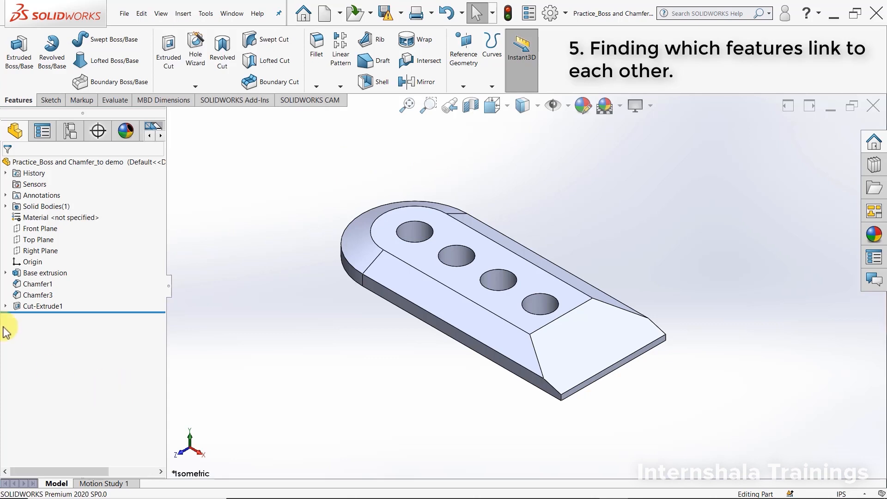
pyautogui.moveTo(41, 307)
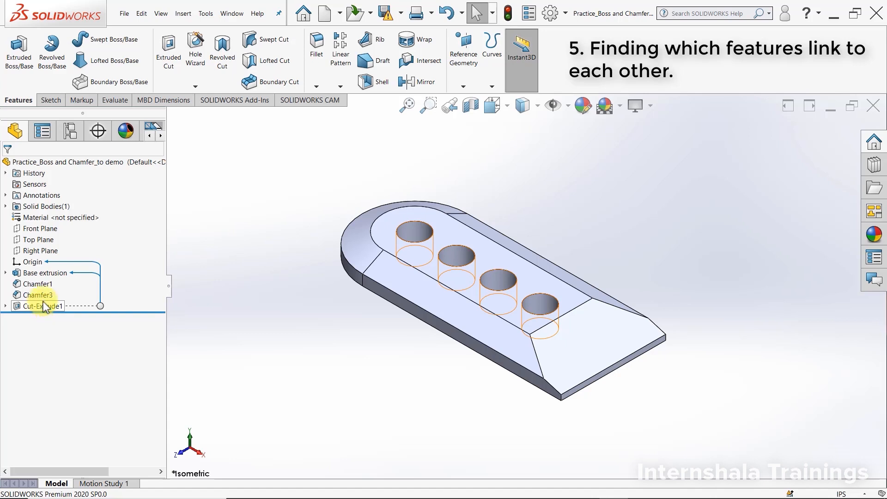
# Step: Suppress both chamfer features, Chamfer1 and Chamfer3, leaving the hole cut active
pyautogui.rightClick(47, 288)
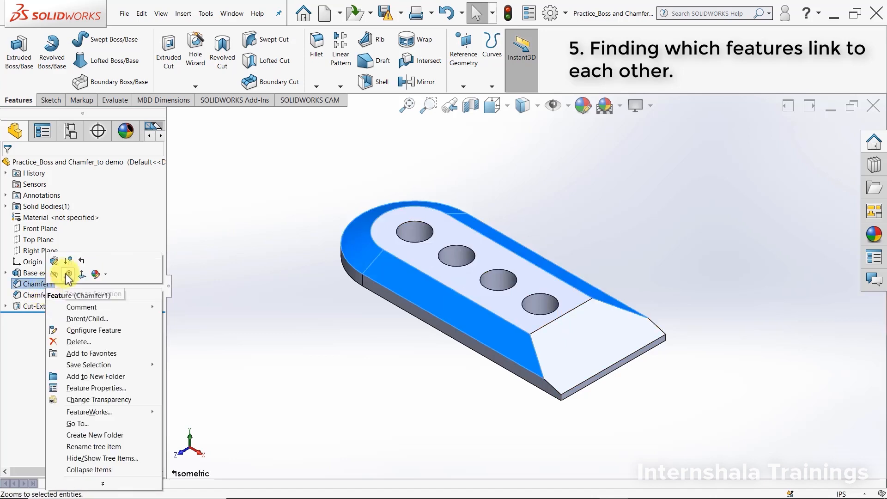
pyautogui.click(68, 266)
pyautogui.rightClick(44, 296)
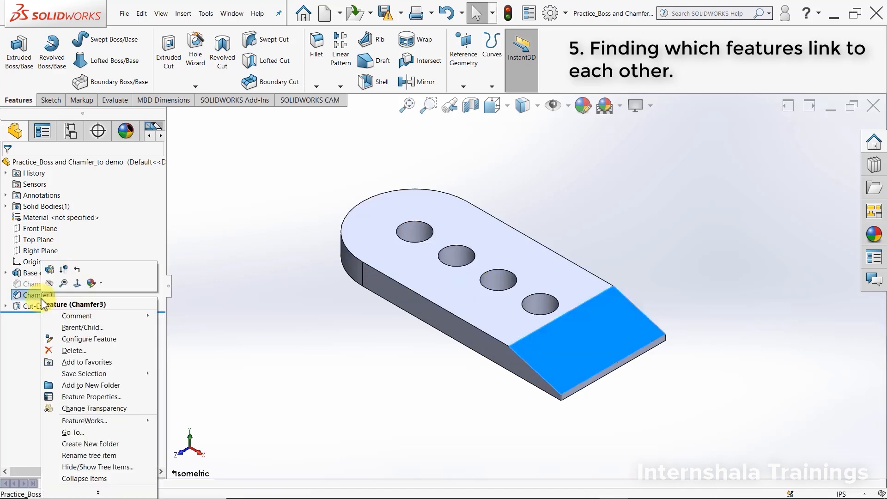
pyautogui.click(64, 271)
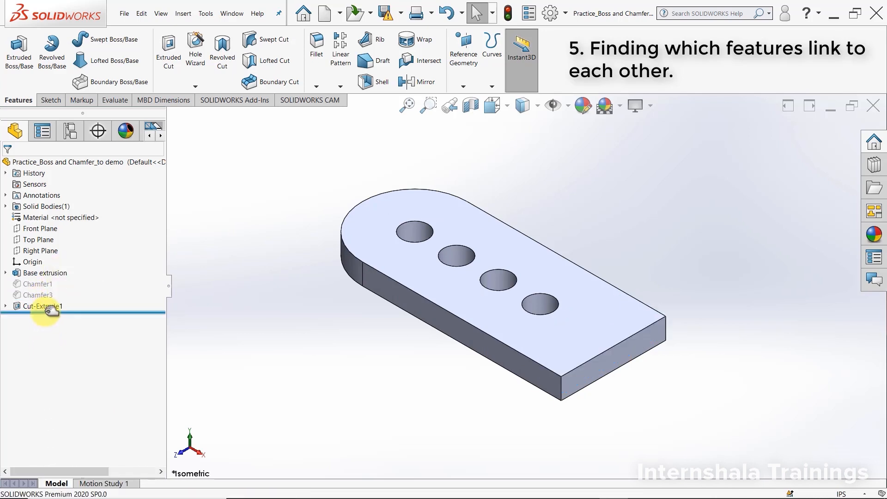
pyautogui.moveTo(49, 309)
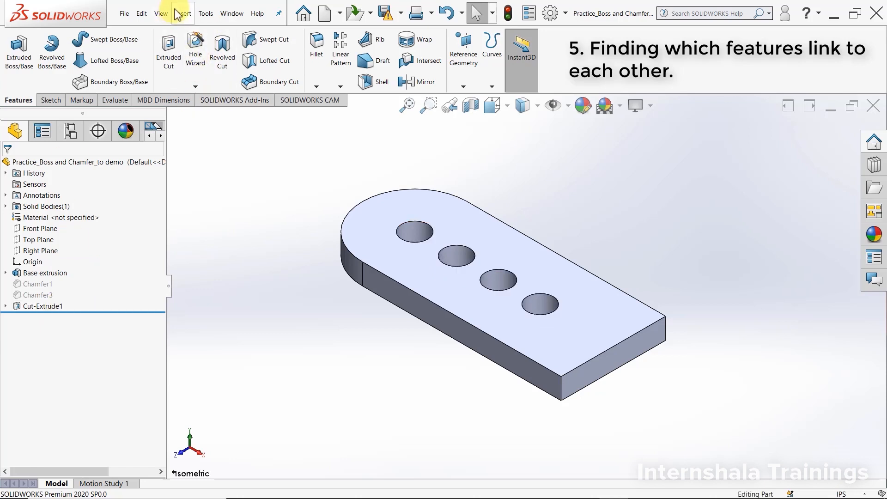
# Step: Turn on Dynamic Reference Visualization (Child) and show the references of the Base extrusion feature
pyautogui.click(161, 13)
pyautogui.moveTo(198, 145)
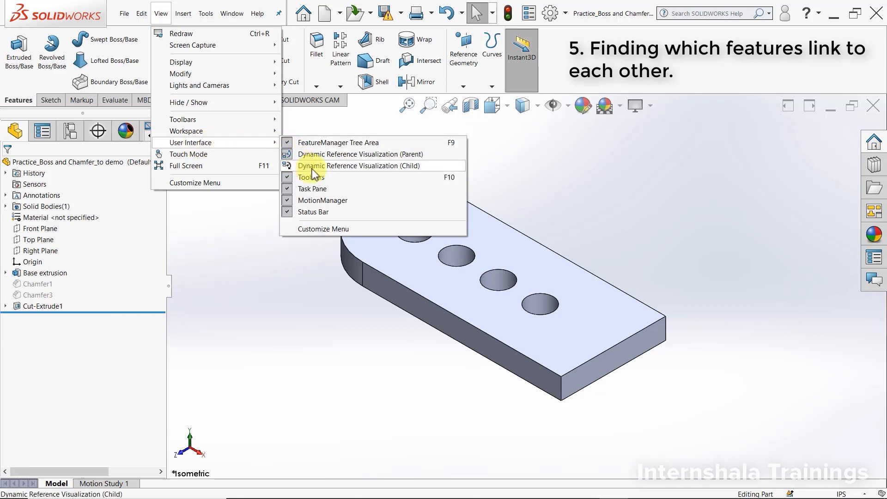
pyautogui.click(325, 169)
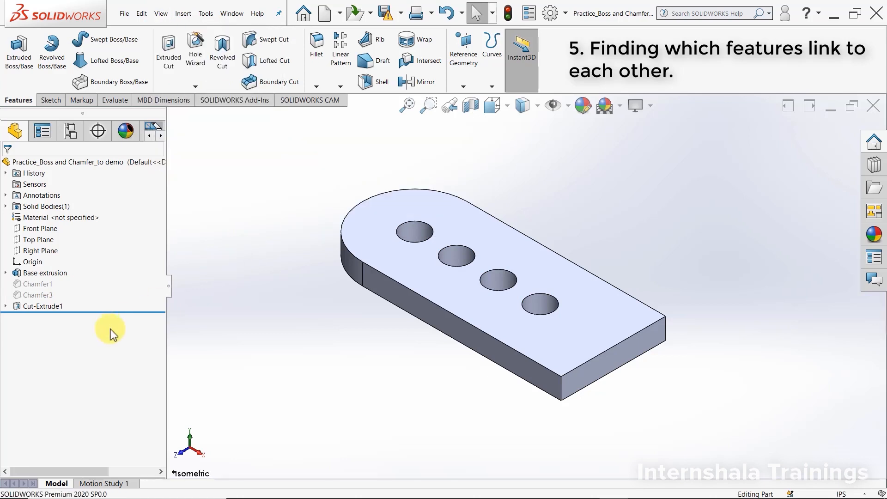
pyautogui.moveTo(54, 273)
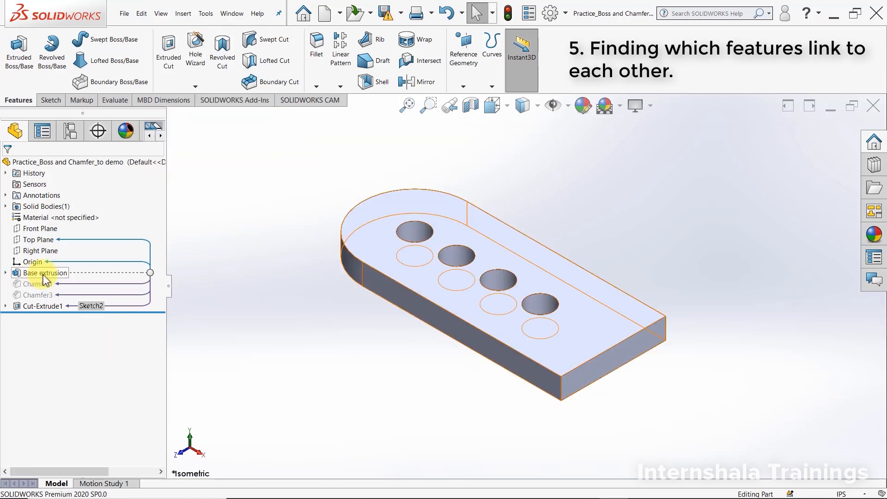